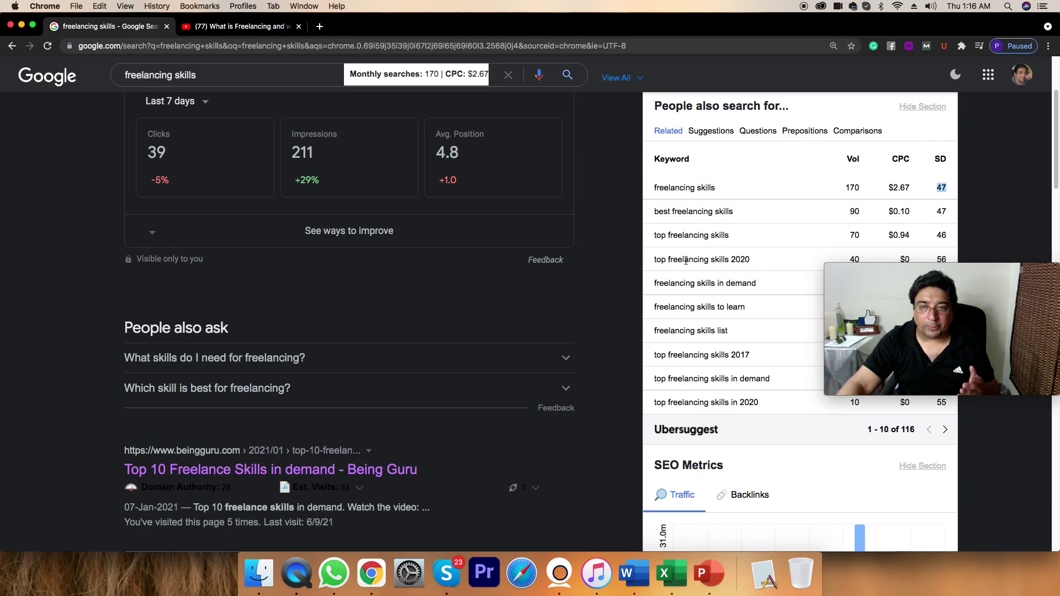
Search the web for "ubersuggest chrome extension".
{"action": "scroll", "coordinate": [1049, 127], "scroll_direction": "up", "scroll_amount": 3}
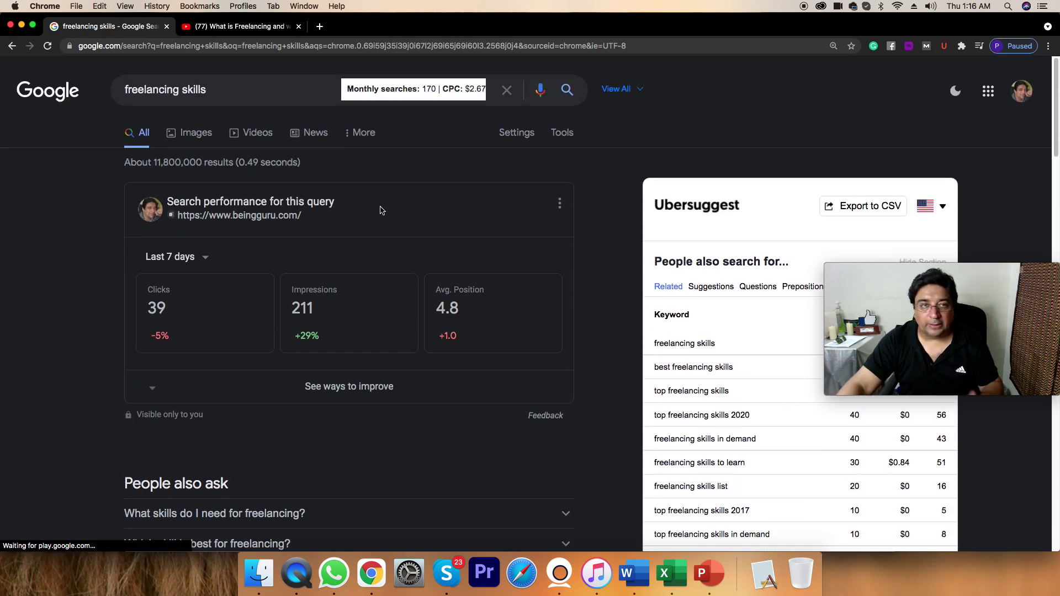
{"action": "left_click", "coordinate": [248, 46]}
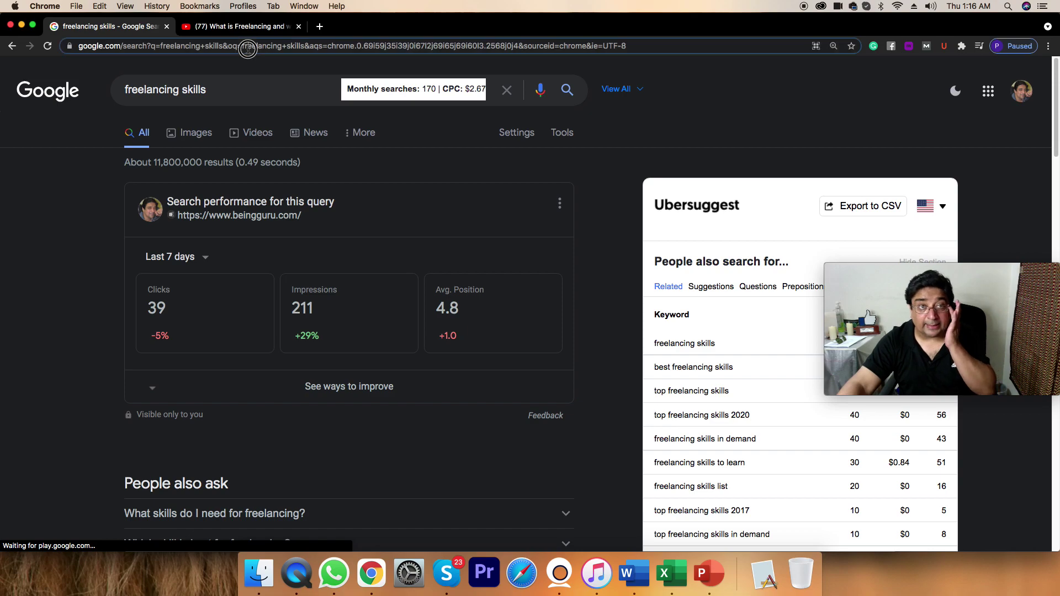
{"action": "type", "text": "ubersuggest chrome extension"}
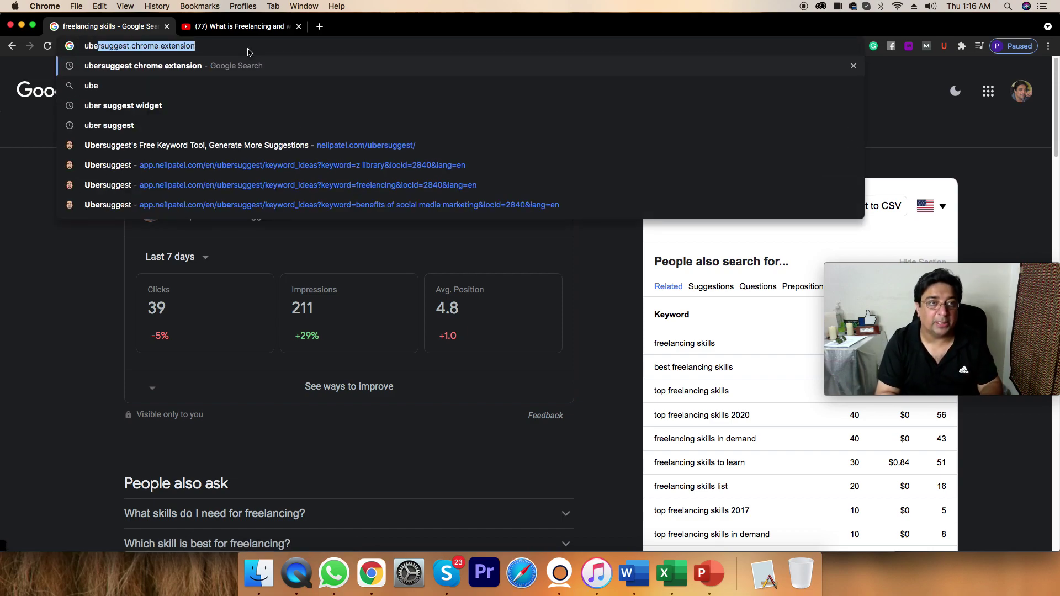
{"action": "key", "text": "Return"}
Open Ubersuggest's free keyword tool page at neilpatel.com/ubersuggest.
{"action": "left_click", "coordinate": [248, 48]}
{"action": "type", "text": "ubersug"}
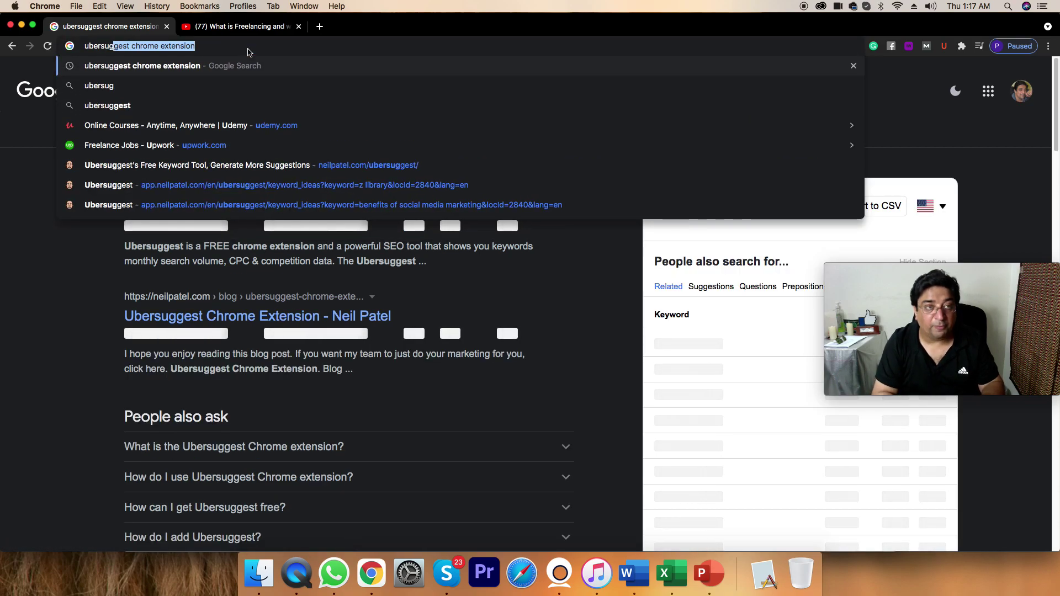
{"action": "type", "text": "gest"}
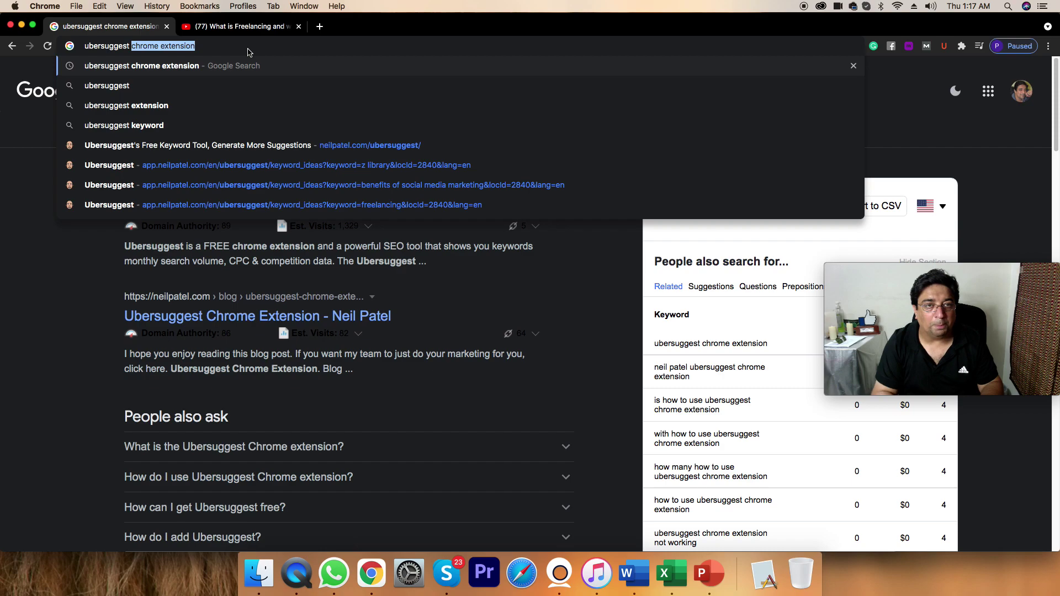
{"action": "left_click", "coordinate": [290, 145]}
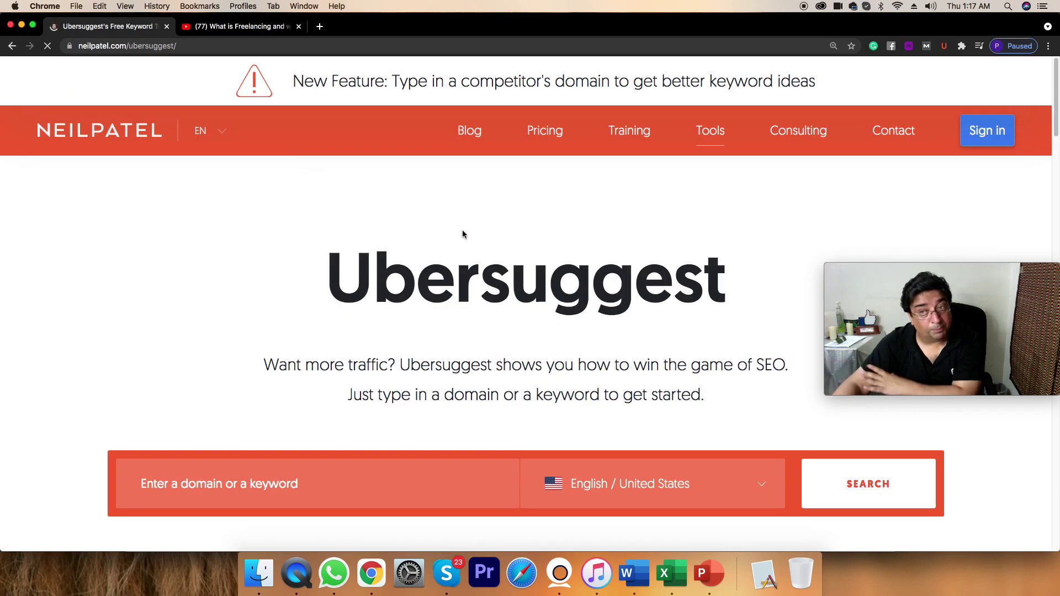
Look up the keyword "freelancing" in Ubersuggest for English / United States.
{"action": "left_click_drag", "start_coordinate": [1051, 133], "coordinate": [1052, 145]}
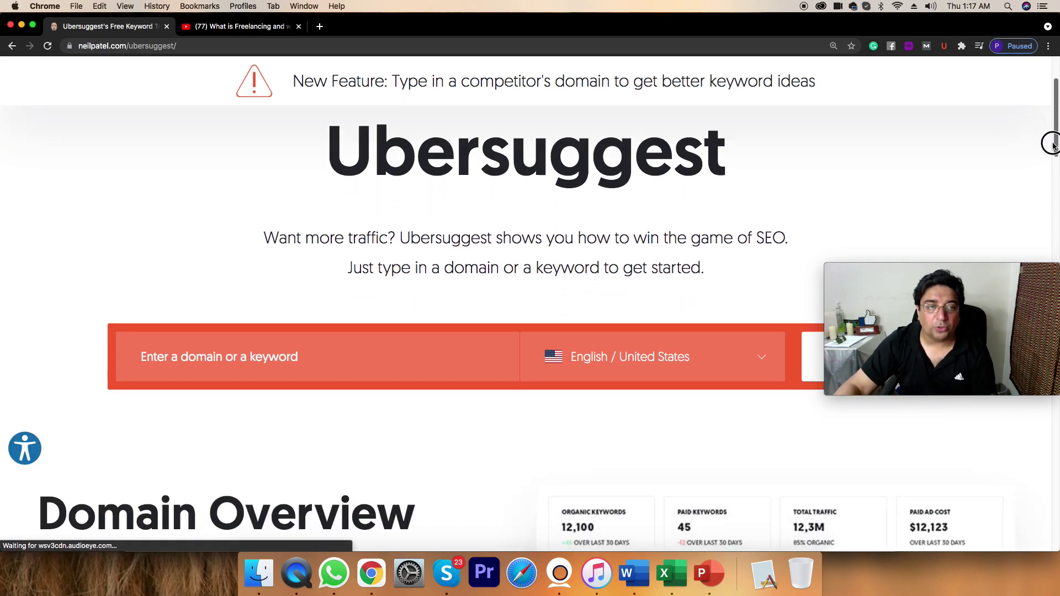
{"action": "scroll", "coordinate": [898, 204], "scroll_direction": "down", "scroll_amount": 1}
{"action": "left_click", "coordinate": [175, 332]}
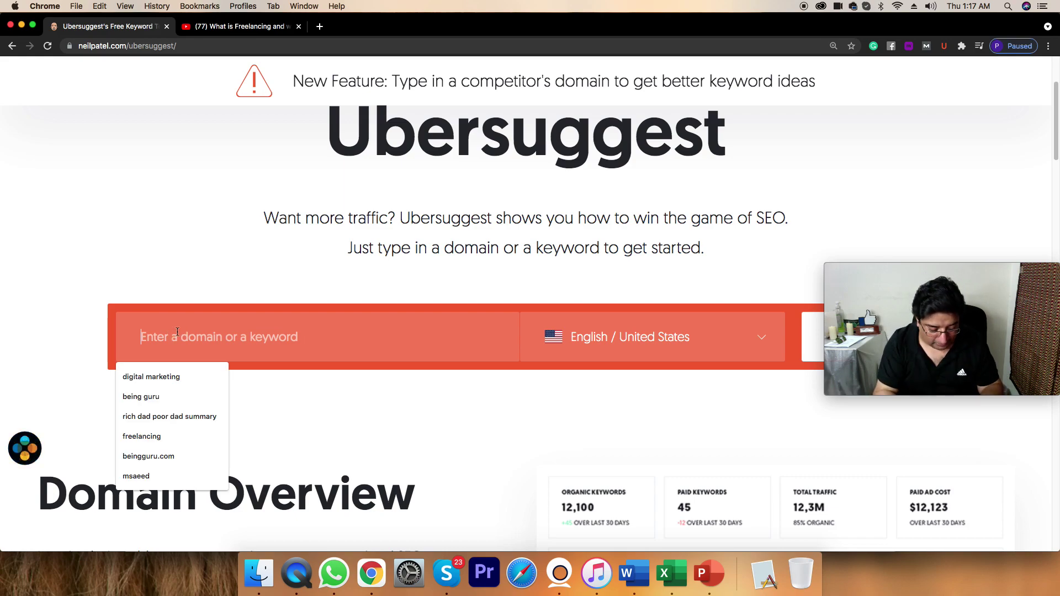
{"action": "type", "text": "freelancing"}
{"action": "key", "text": "Return"}
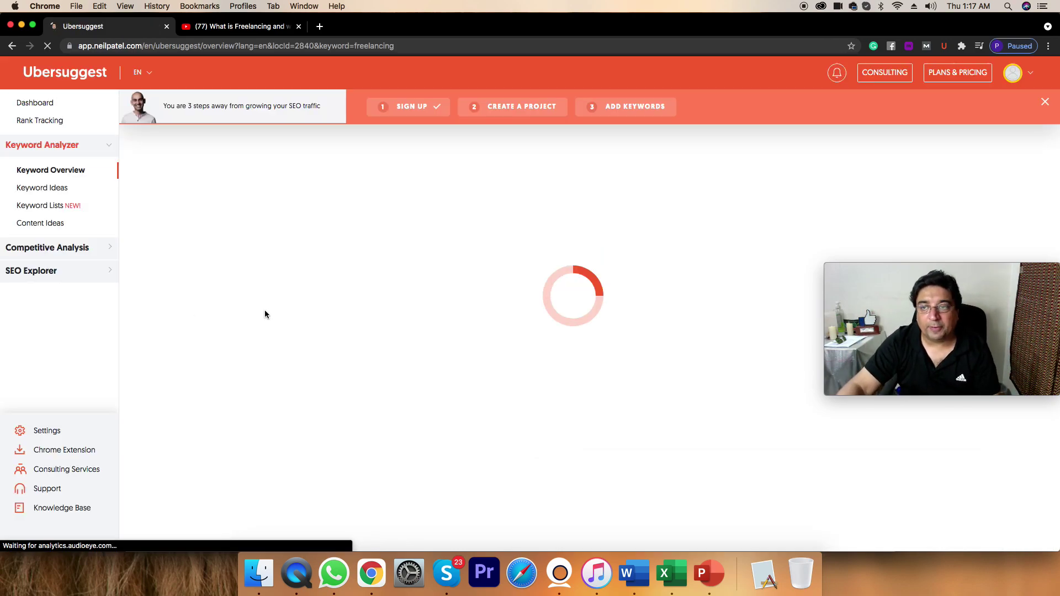
Open the "freelancing means" suggestion from the overview's keyword ideas to load its ranking pages.
{"action": "left_click_drag", "start_coordinate": [921, 265], "coordinate": [933, 490]}
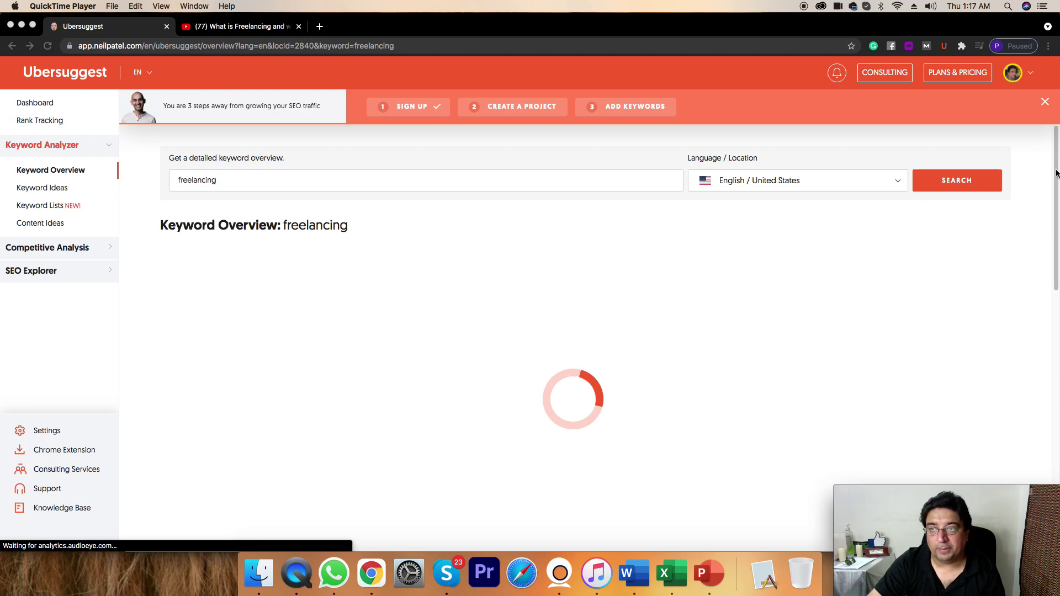
{"action": "left_click", "coordinate": [1054, 177]}
{"action": "left_click_drag", "start_coordinate": [1053, 198], "coordinate": [1052, 371]}
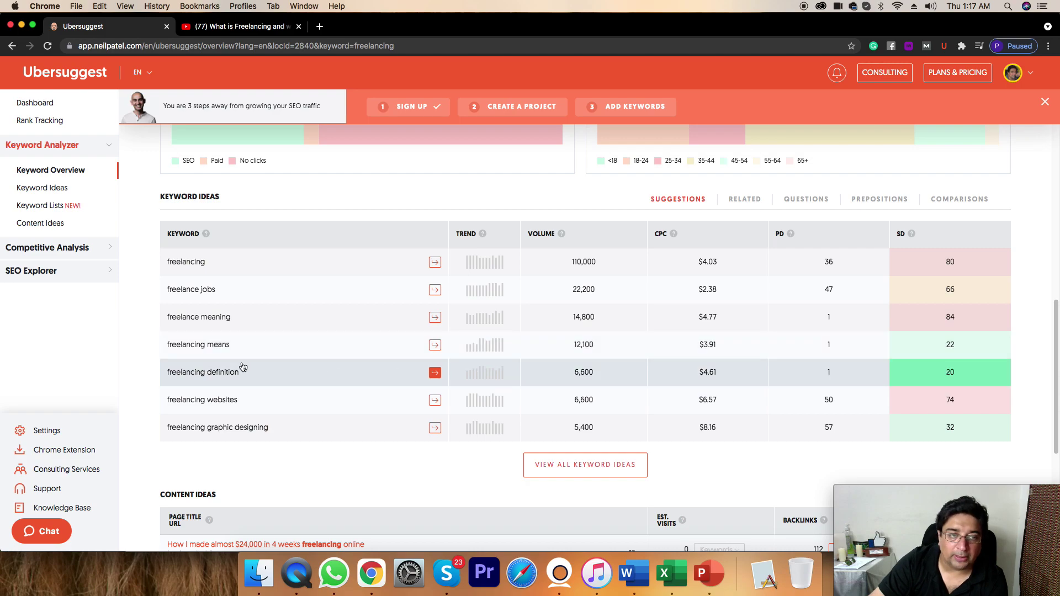
{"action": "left_click", "coordinate": [205, 347]}
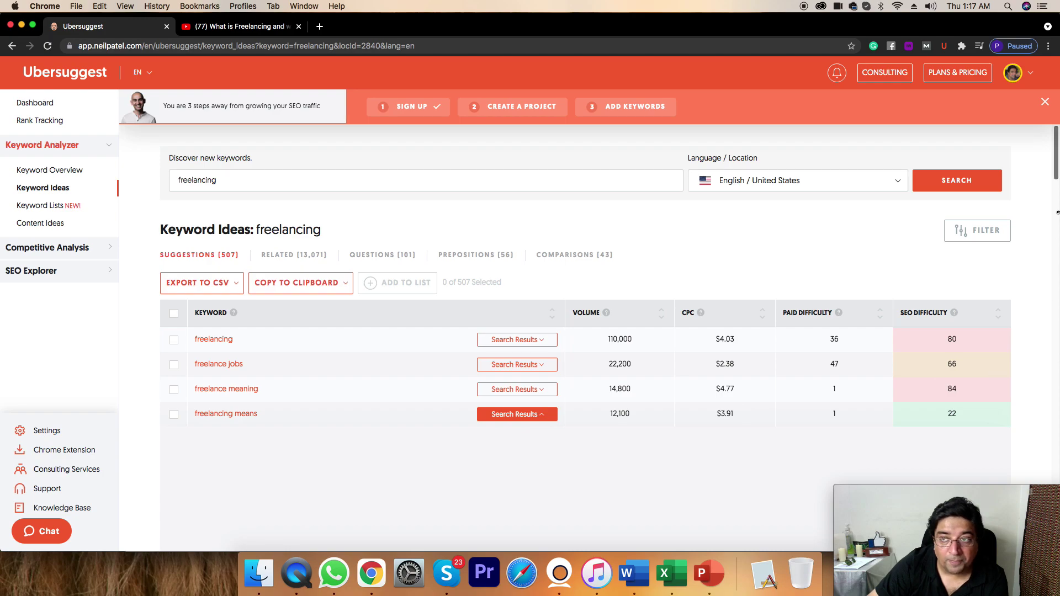
{"action": "left_click_drag", "start_coordinate": [1056, 166], "coordinate": [1057, 192]}
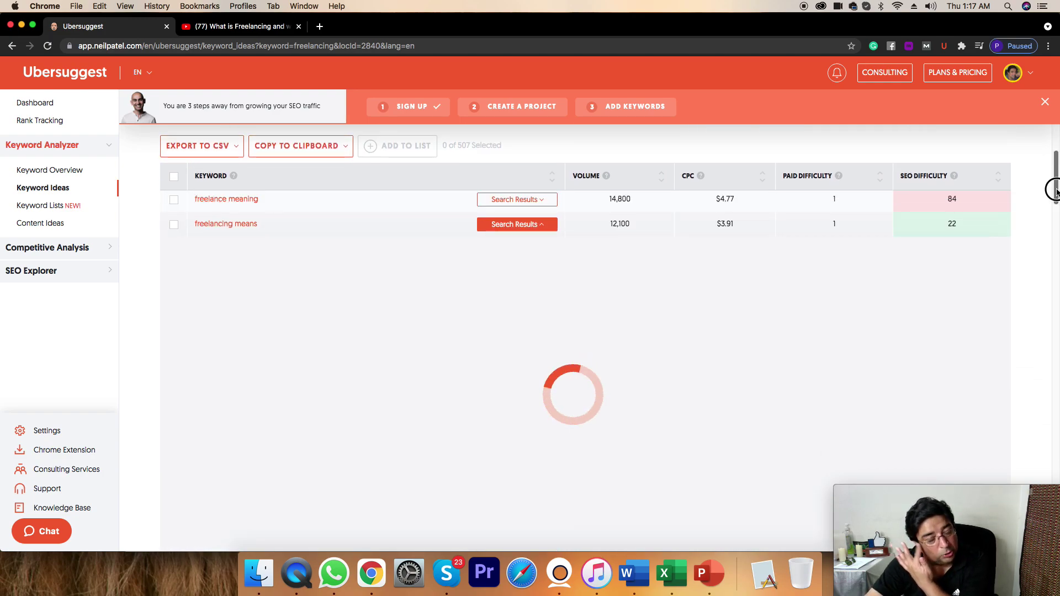
Search Google for "freelancing means" in a new tab and look through the ranking pages for the Being Guru article.
{"action": "left_click", "coordinate": [320, 26]}
{"action": "type", "text": "freelancing means"}
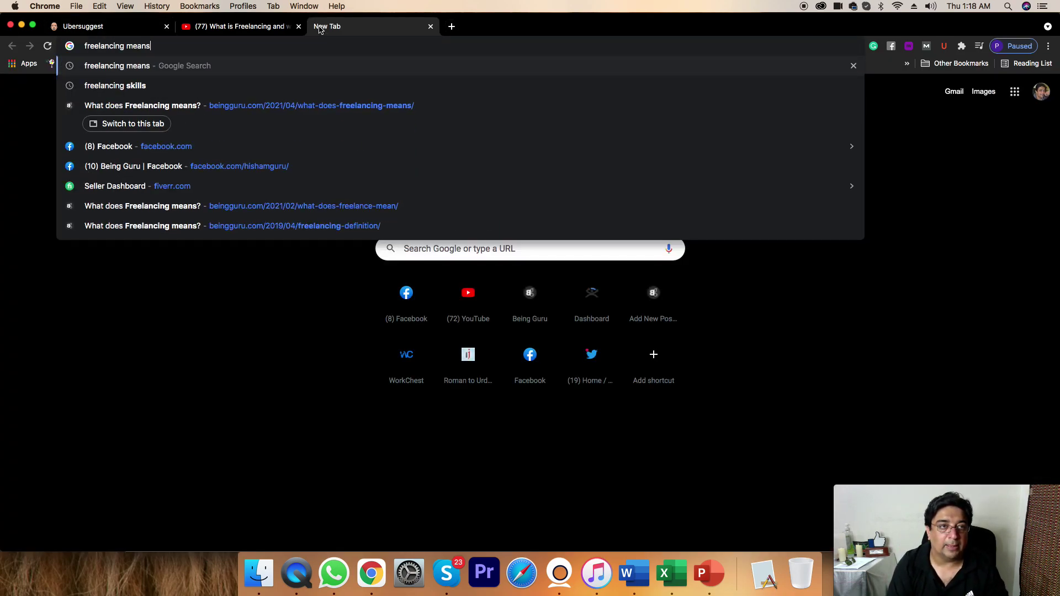
{"action": "key", "text": "Return"}
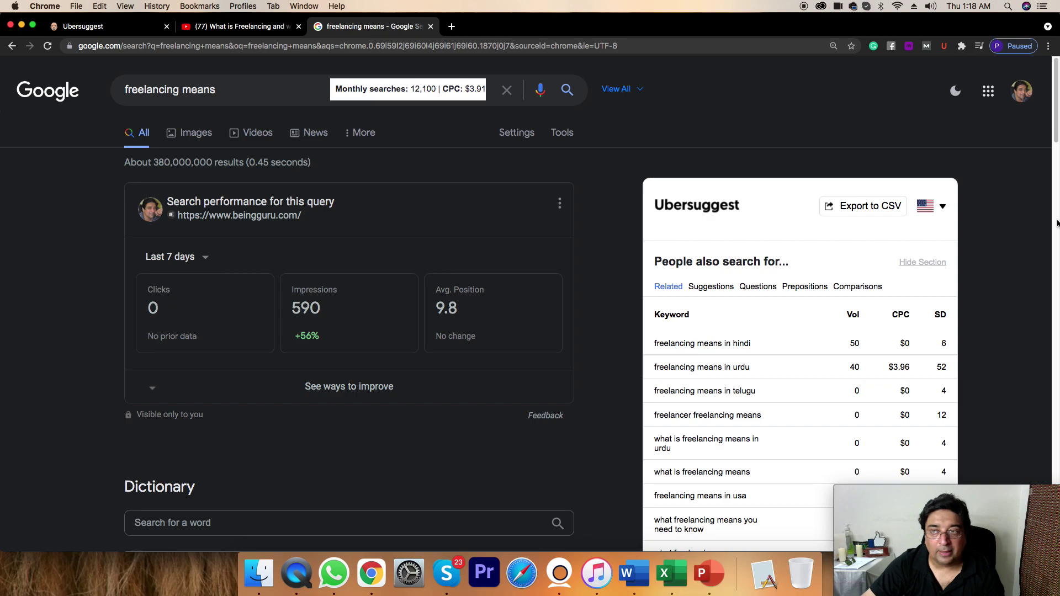
{"action": "left_click_drag", "start_coordinate": [1056, 223], "coordinate": [1025, 338]}
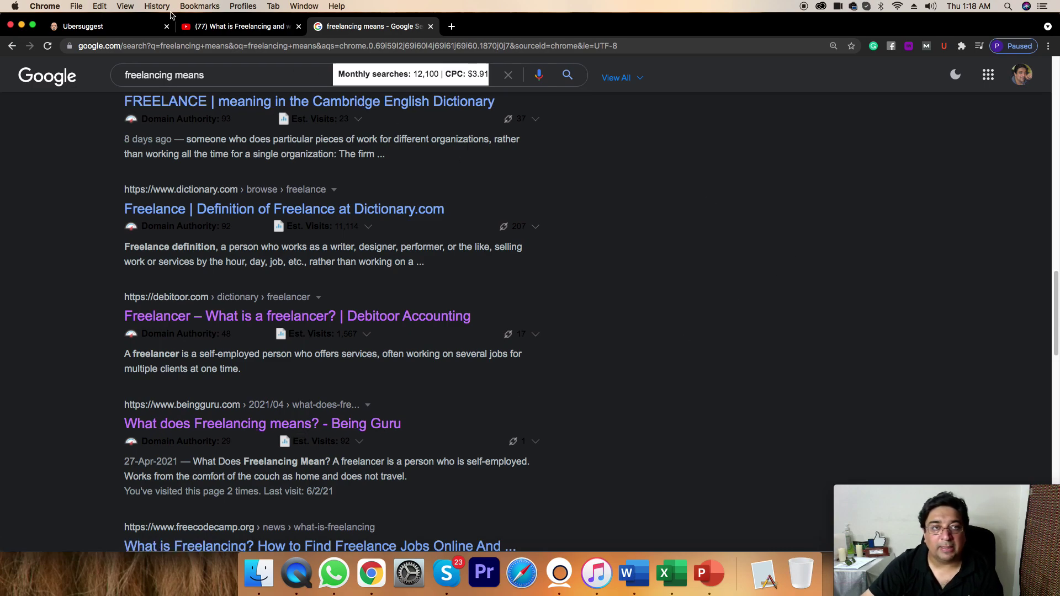
Back in the Ubersuggest keyword ideas, collapse the "freelancing means" results and expand those for "freelancing definition".
{"action": "left_click", "coordinate": [97, 26]}
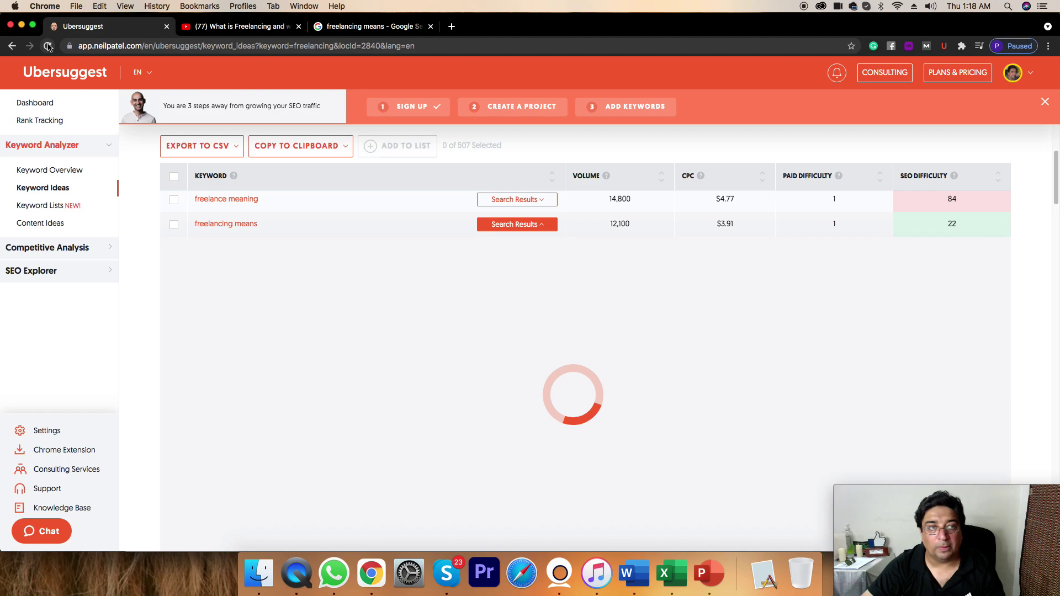
{"action": "left_click", "coordinate": [529, 228]}
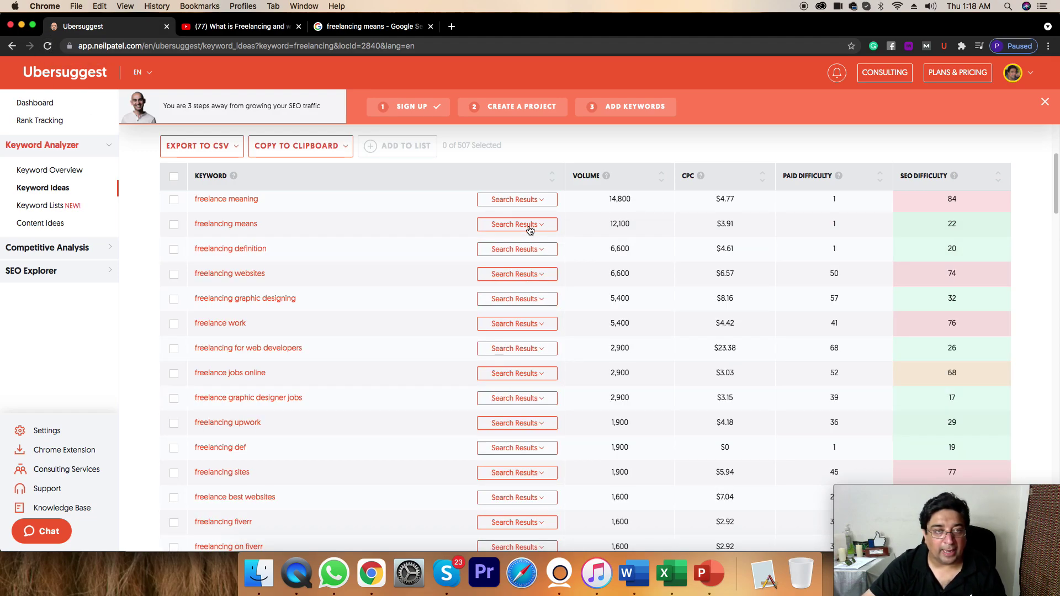
{"action": "left_click", "coordinate": [529, 251]}
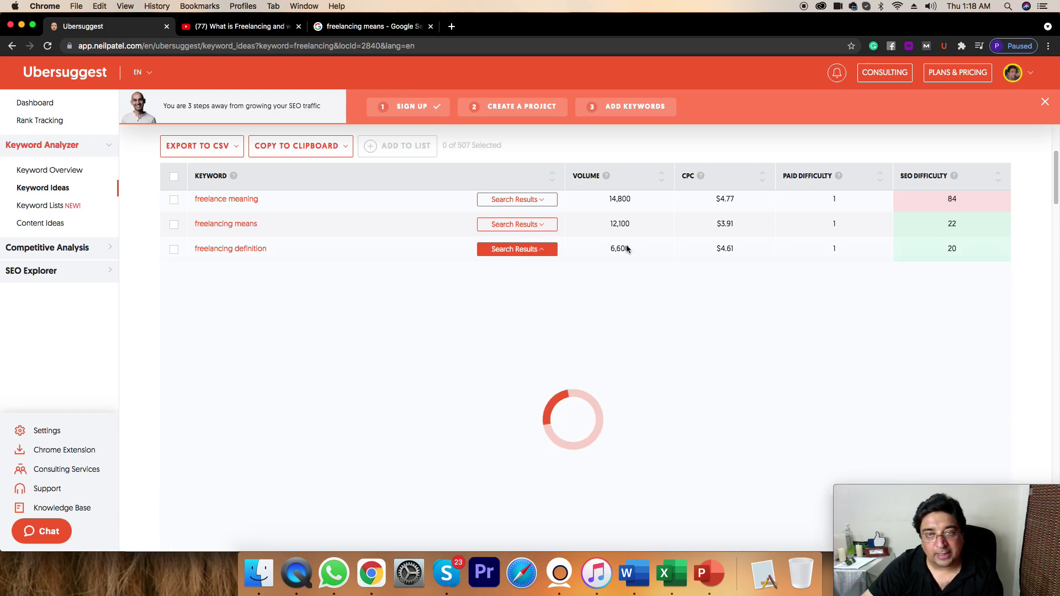
{"action": "left_click_drag", "start_coordinate": [610, 247], "coordinate": [633, 228]}
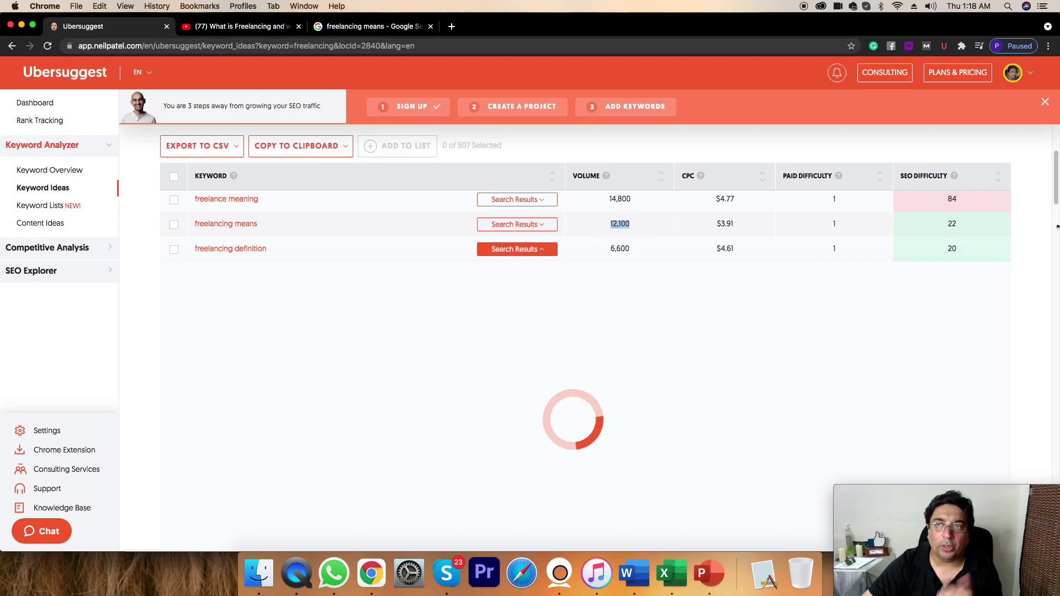
{"action": "mouse_move", "coordinate": [1055, 177]}
{"action": "left_mouse_down"}
{"action": "mouse_move", "coordinate": [1053, 396]}
{"action": "mouse_move", "coordinate": [1054, 117]}
{"action": "mouse_move", "coordinate": [1053, 189]}
{"action": "mouse_move", "coordinate": [1052, 177]}
{"action": "left_mouse_up"}
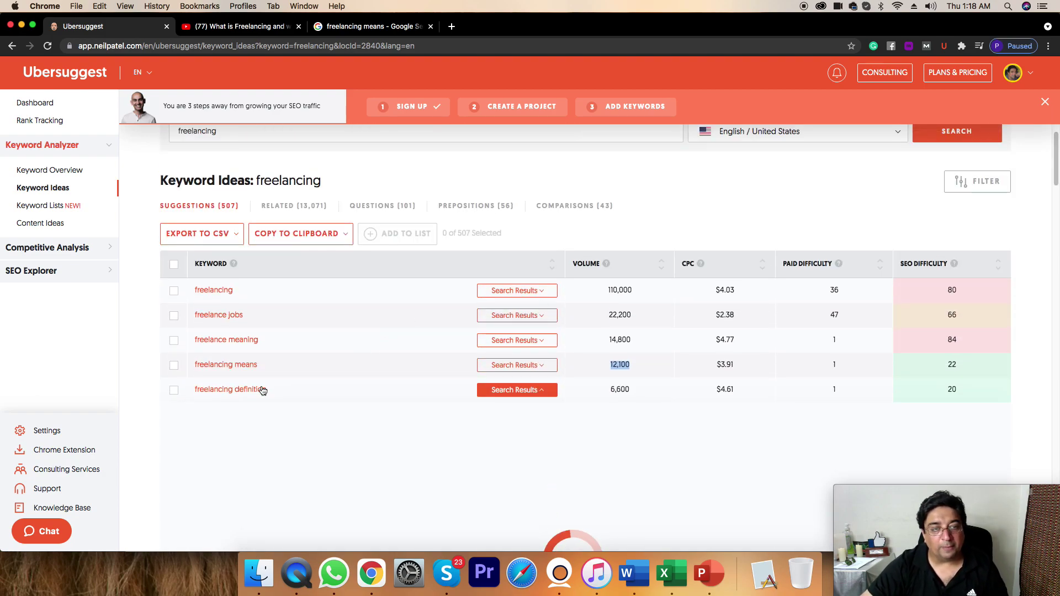
Search Google for "freelancing definition" and examine the site's search performance and the related keywords.
{"action": "left_click", "coordinate": [376, 26]}
{"action": "left_click_drag", "start_coordinate": [184, 78], "coordinate": [236, 76]}
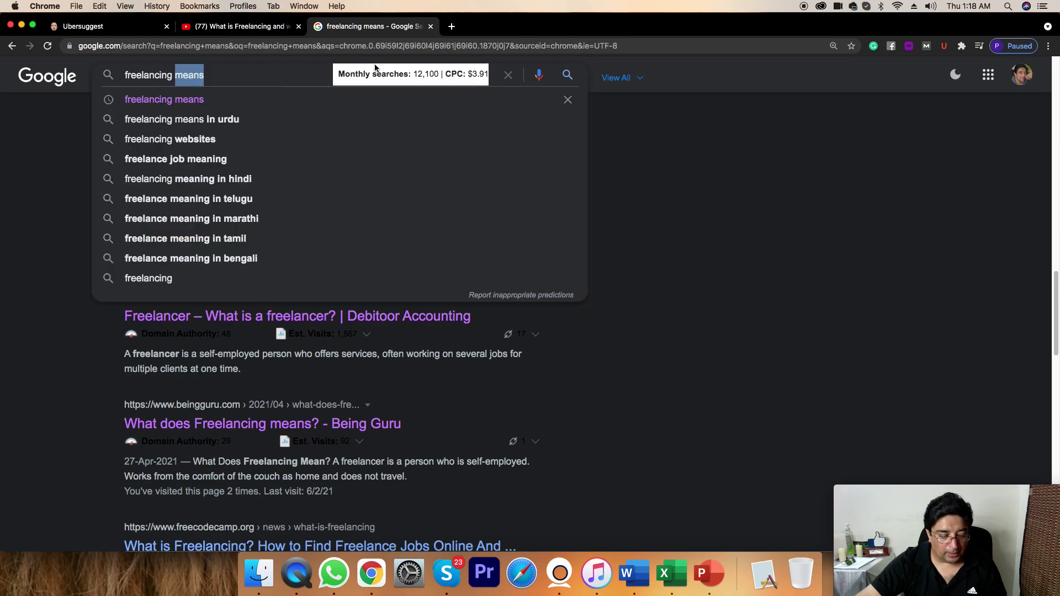
{"action": "type", "text": "definition"}
{"action": "key", "text": "Return"}
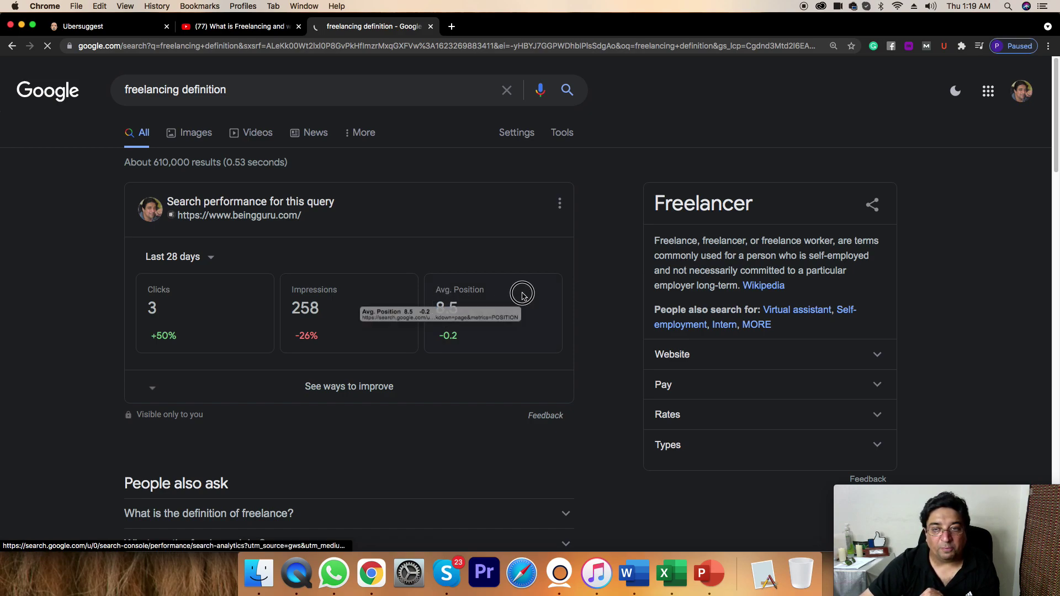
{"action": "left_click_drag", "start_coordinate": [1055, 105], "coordinate": [1055, 118]}
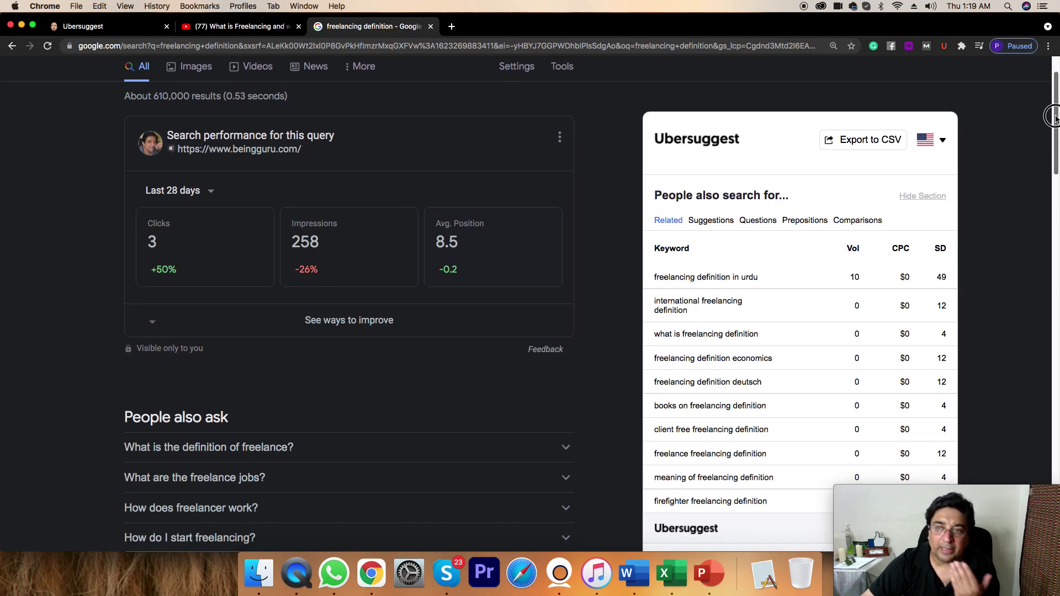
{"action": "left_click_drag", "start_coordinate": [1055, 118], "coordinate": [1055, 145]}
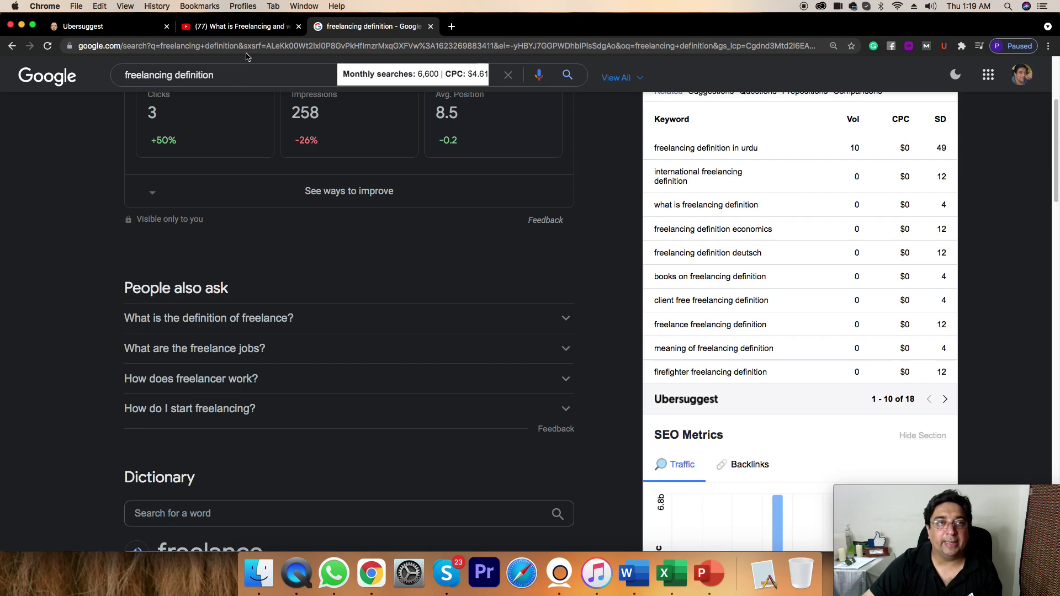
In Ubersuggest, compare the volumes of "freelancing means" and "freelancing definition" and find the beingguru.com page among the latter's ranking pages.
{"action": "left_click", "coordinate": [119, 26]}
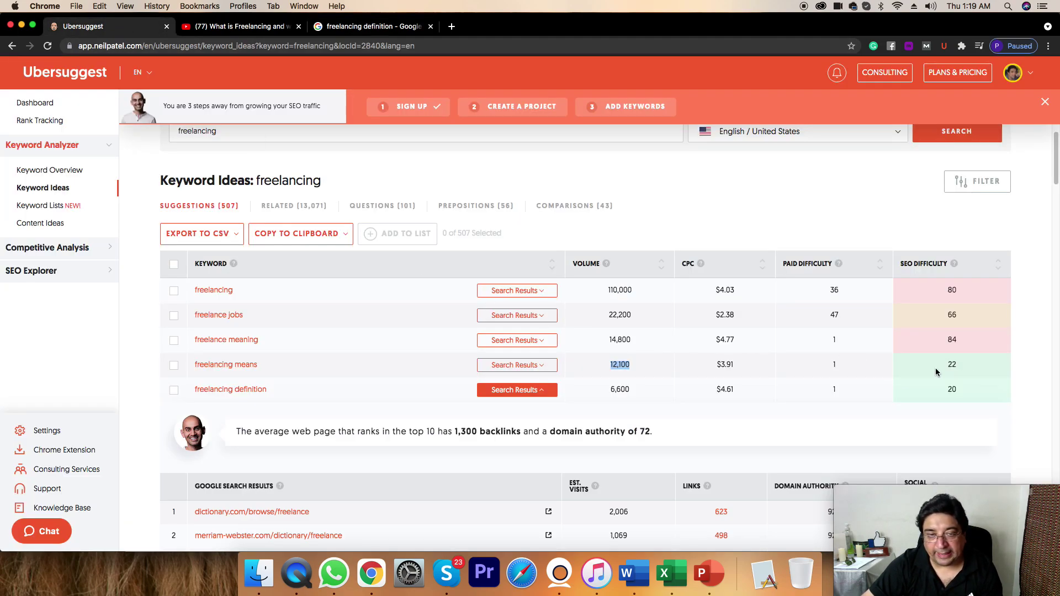
{"action": "left_click_drag", "start_coordinate": [1054, 182], "coordinate": [1054, 196]}
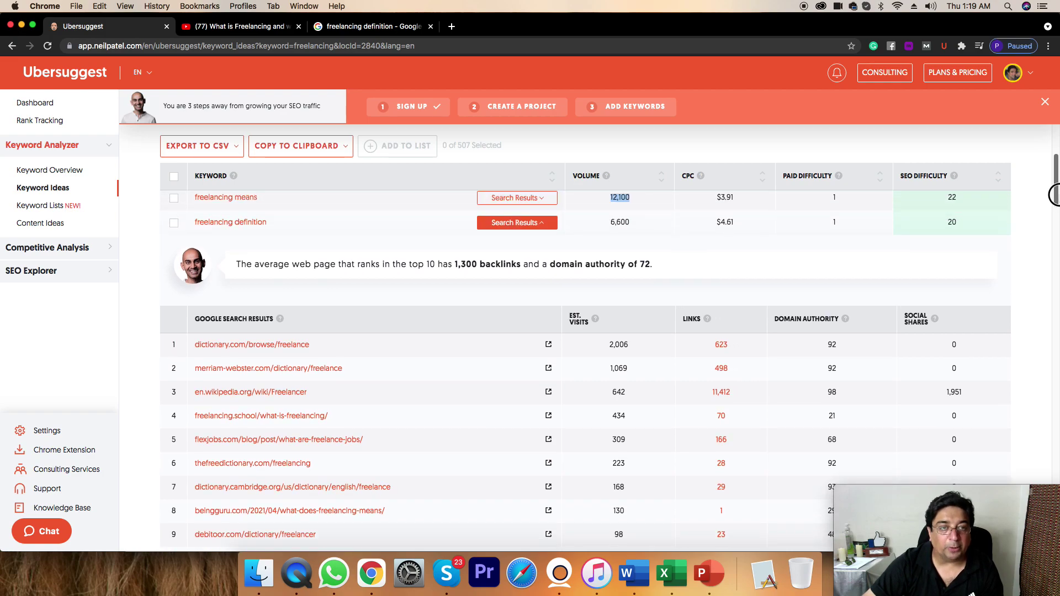
{"action": "double_click", "coordinate": [620, 209]}
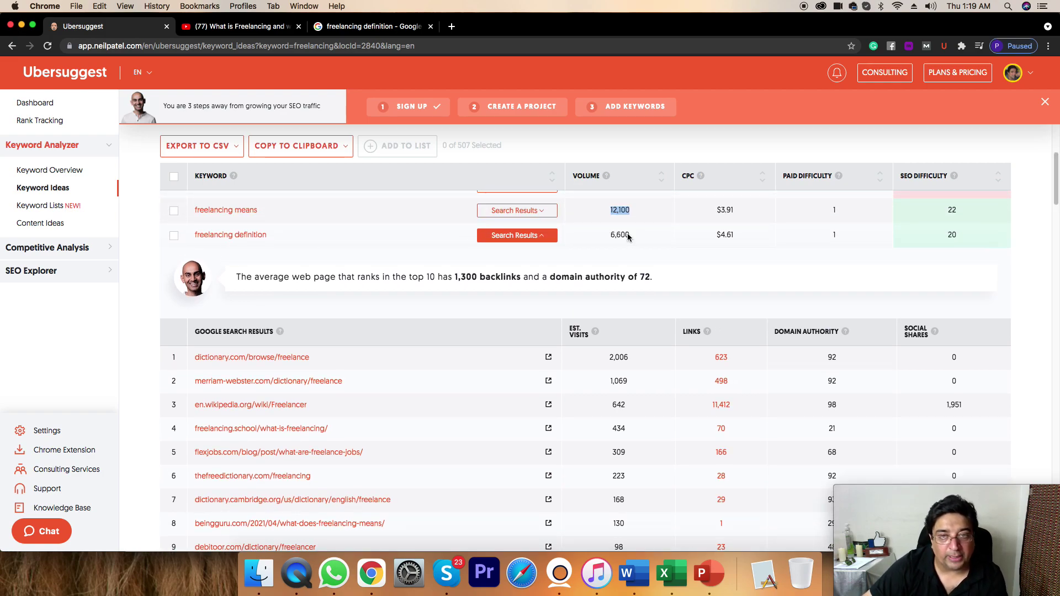
{"action": "left_click_drag", "start_coordinate": [609, 238], "coordinate": [630, 234]}
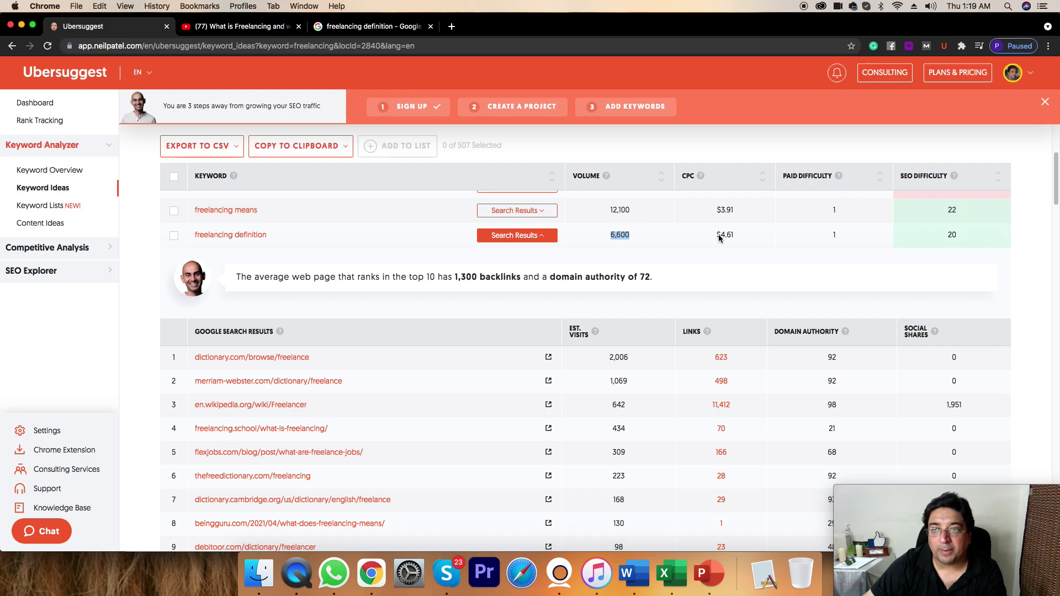
{"action": "left_click_drag", "start_coordinate": [1054, 200], "coordinate": [1053, 215]}
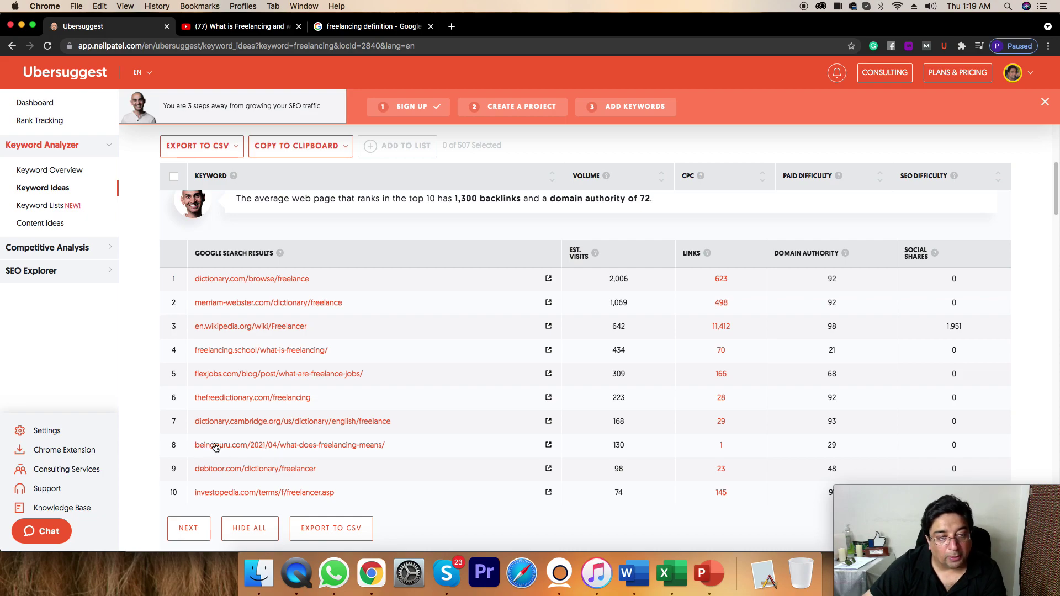
{"action": "left_click_drag", "start_coordinate": [393, 447], "coordinate": [423, 419]}
Compare the SEO difficulty of "freelancing means" and "freelancing definition" in the keyword suggestions.
{"action": "left_click_drag", "start_coordinate": [1055, 205], "coordinate": [1054, 184]}
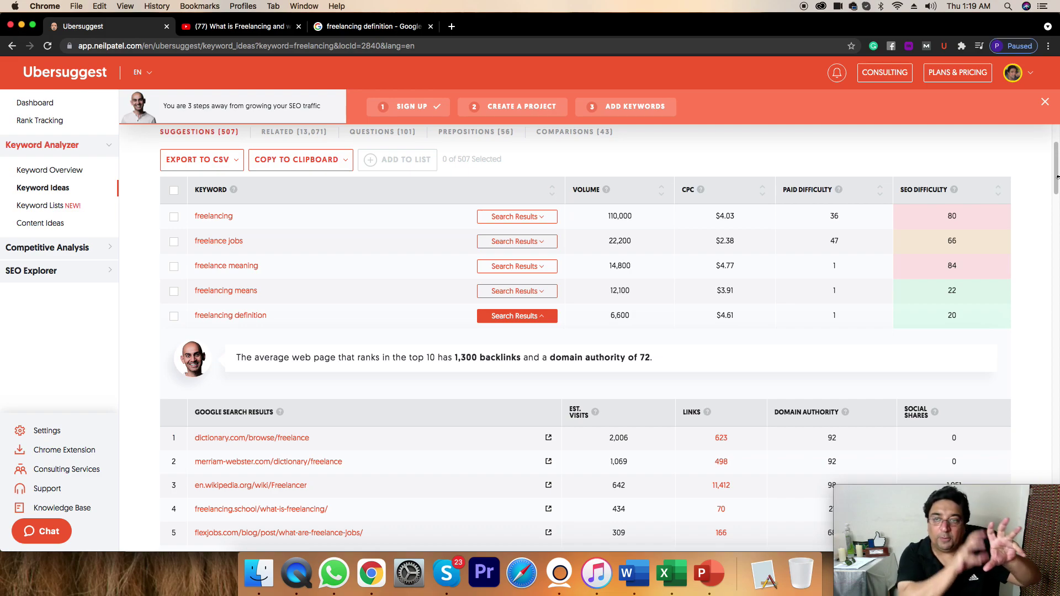
{"action": "double_click", "coordinate": [953, 290]}
{"action": "double_click", "coordinate": [960, 315]}
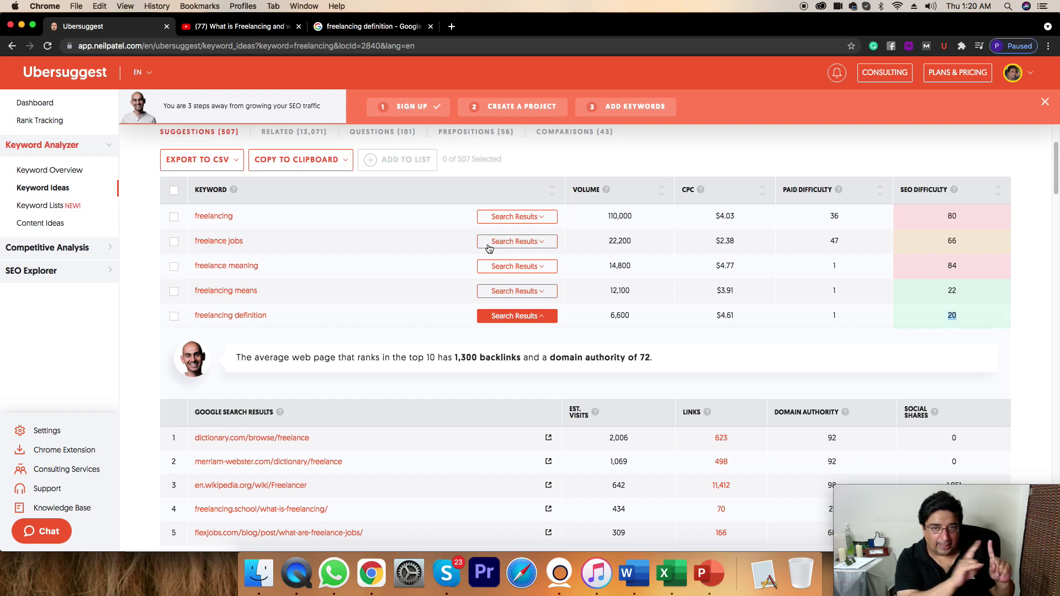
Collapse the "freelancing definition" results and check the SEO difficulty of "freelancing graphic designing".
{"action": "left_click", "coordinate": [541, 317]}
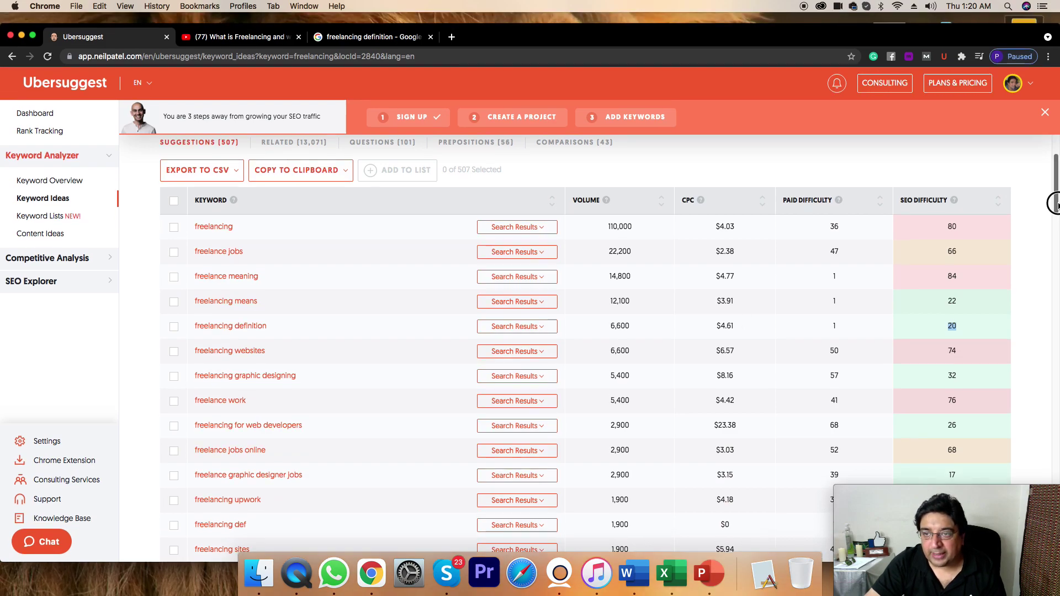
{"action": "scroll", "coordinate": [1052, 182], "scroll_direction": "down", "scroll_amount": 2}
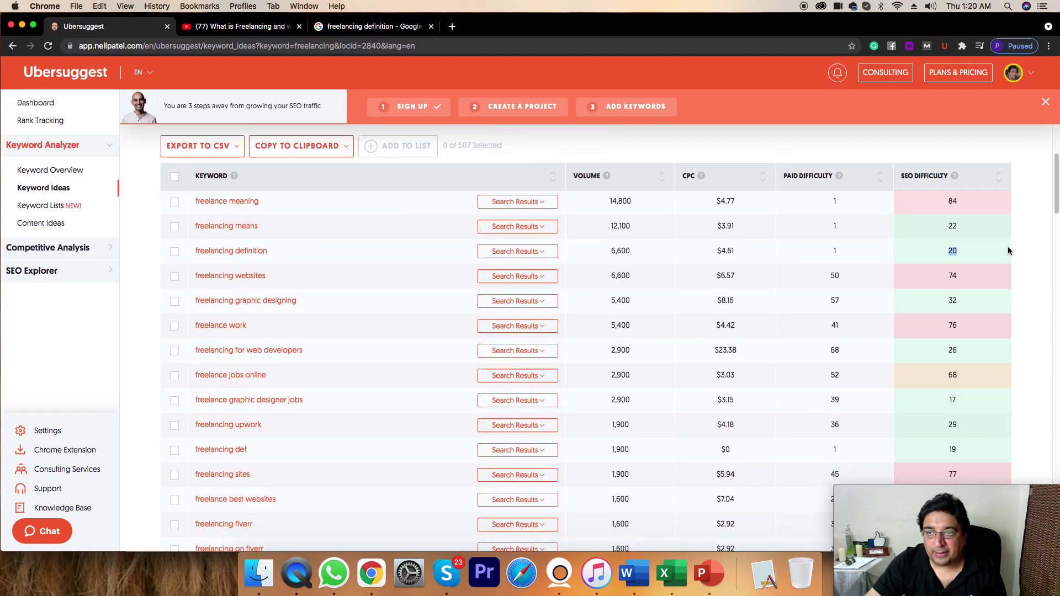
{"action": "double_click", "coordinate": [954, 302]}
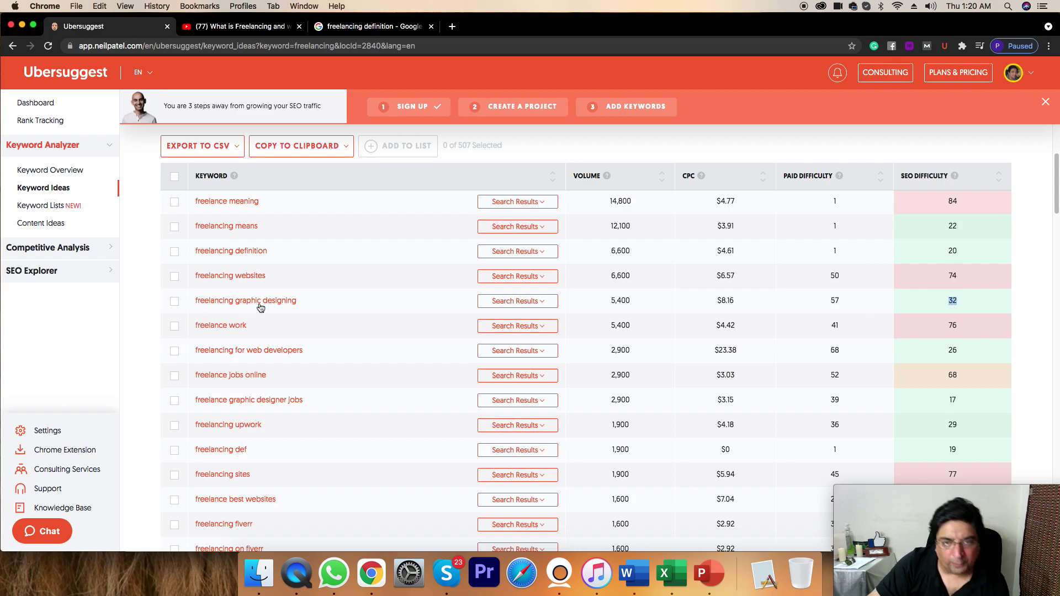
Switch from the search results of "freelancing graphic designing" to those of "freelancing definition" and review the pages ranking for it.
{"action": "left_click", "coordinate": [624, 301]}
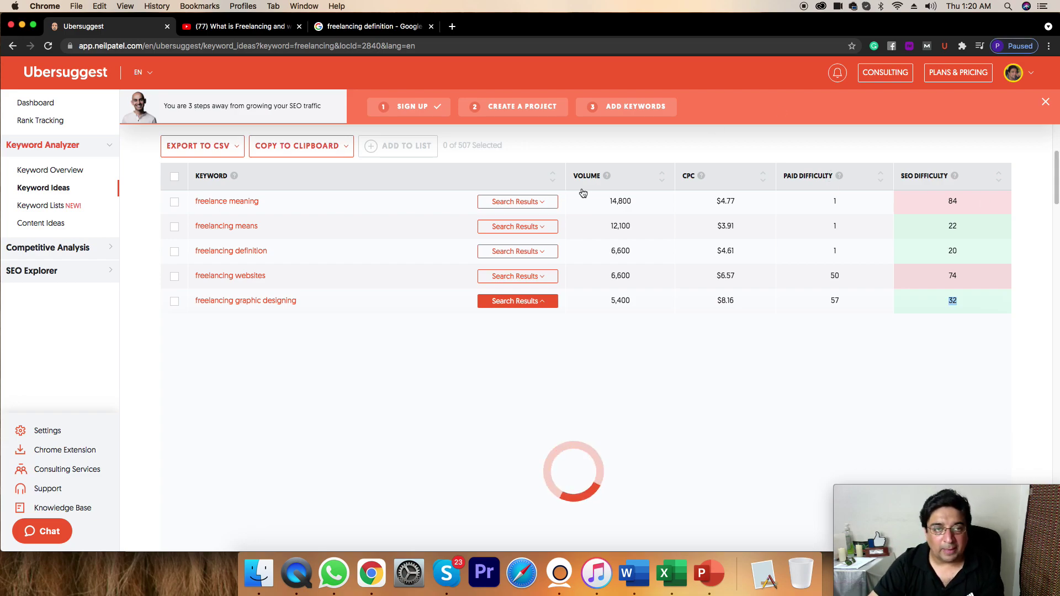
{"action": "left_click", "coordinate": [530, 252]}
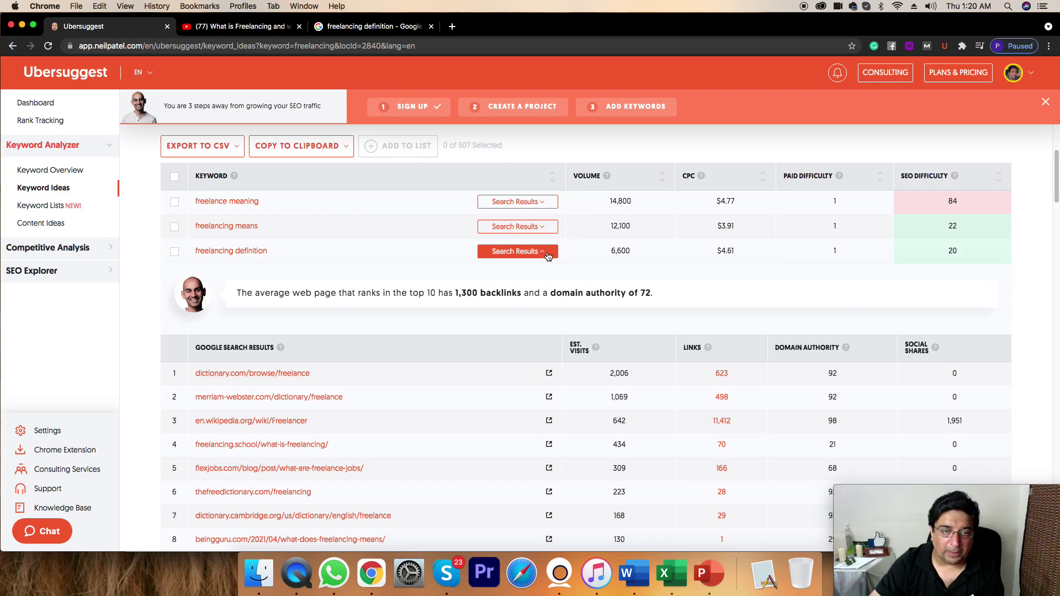
{"action": "left_click_drag", "start_coordinate": [1056, 191], "coordinate": [1055, 204]}
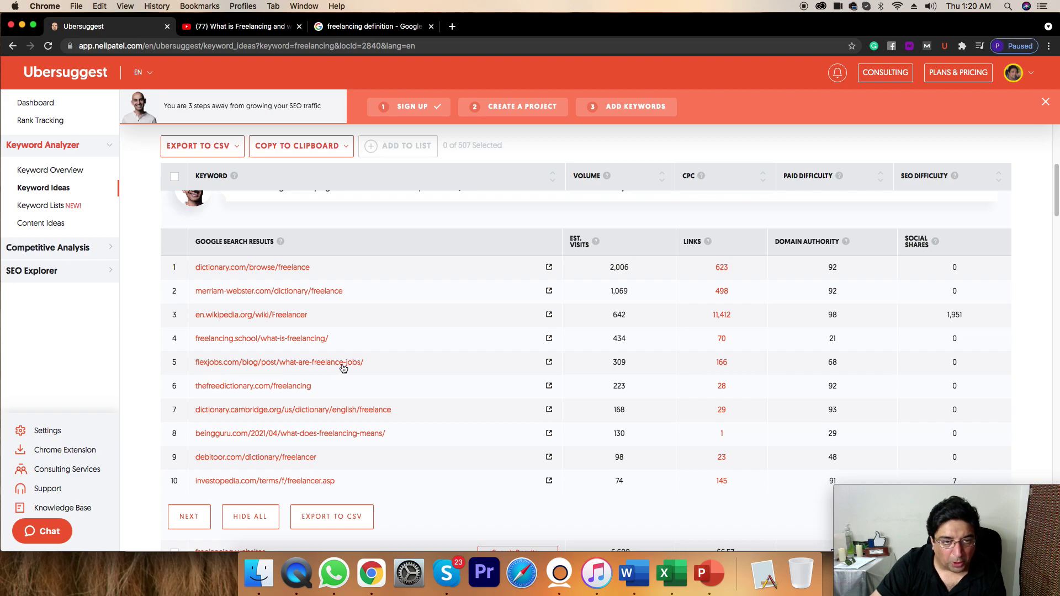
Open the ranking flexjobs.com page, dismiss its guide pop-up, examine how the article covers the definition of freelancing, and return to Ubersuggest.
{"action": "left_click", "coordinate": [550, 363]}
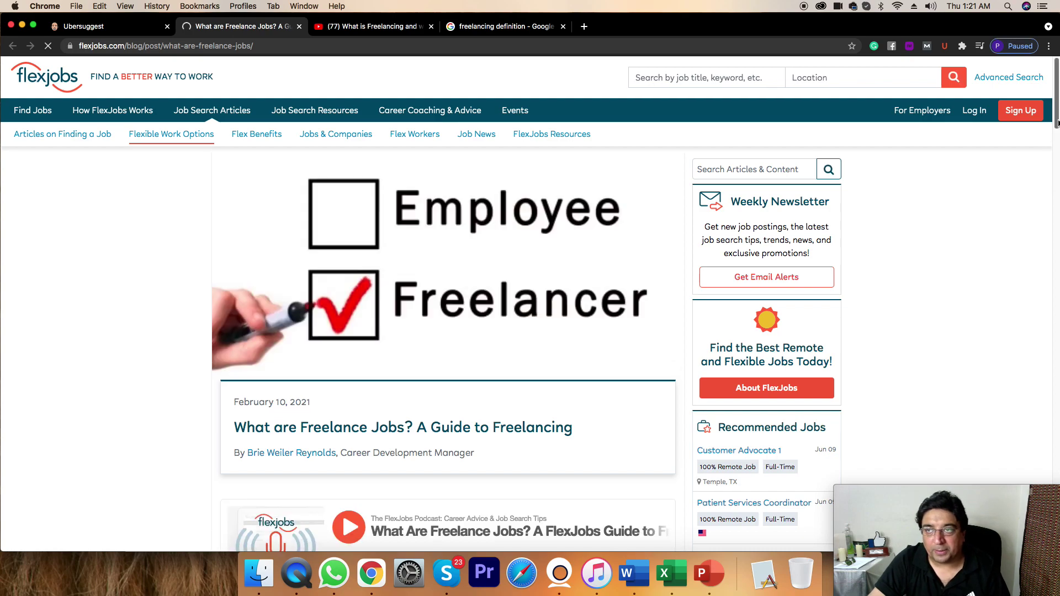
{"action": "left_click_drag", "start_coordinate": [1056, 121], "coordinate": [1054, 157]}
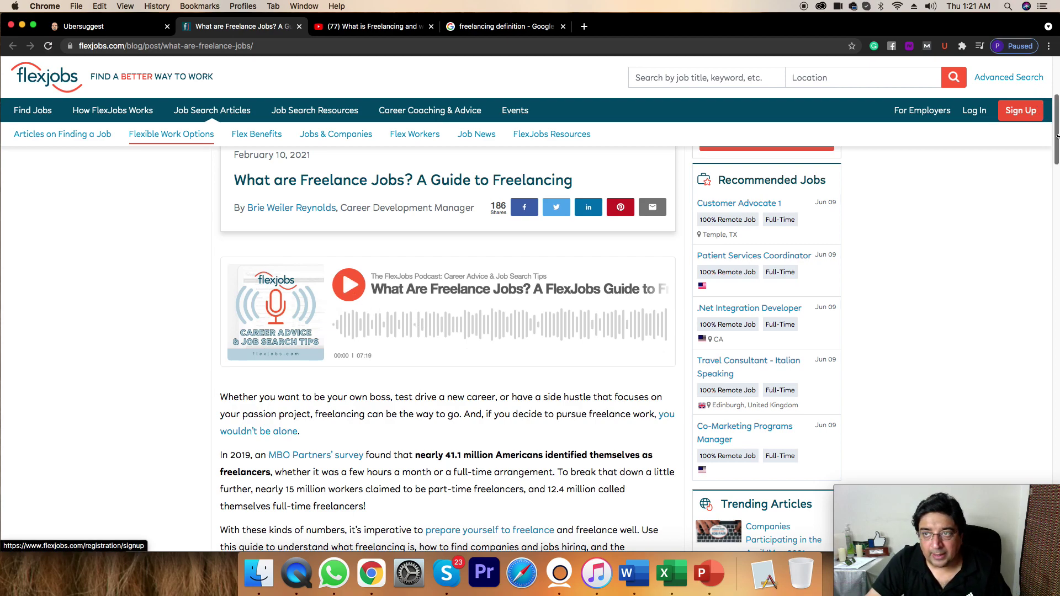
{"action": "left_click_drag", "start_coordinate": [1055, 141], "coordinate": [1056, 169]}
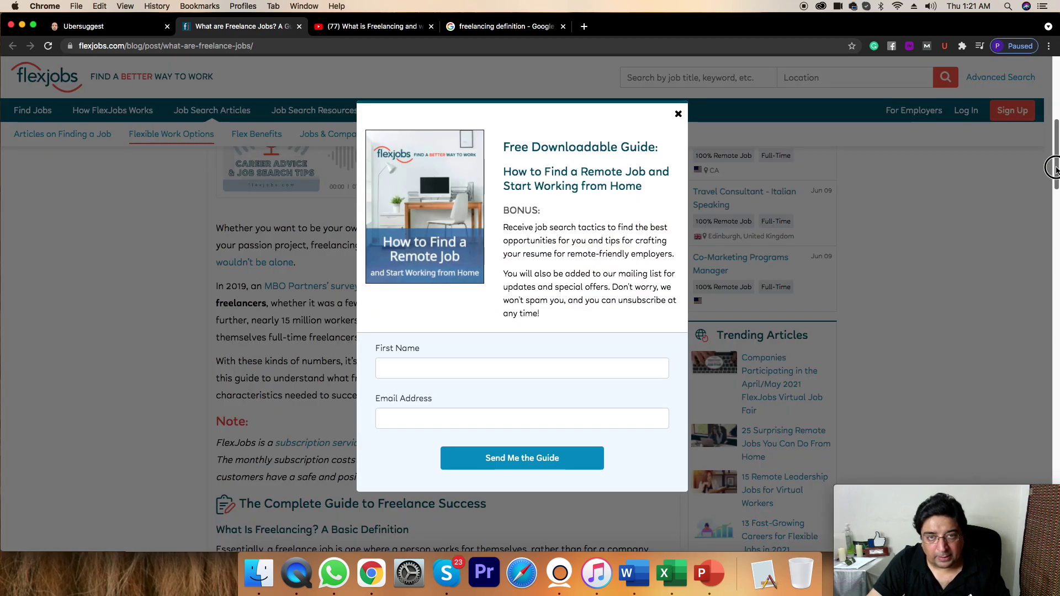
{"action": "left_click", "coordinate": [678, 113]}
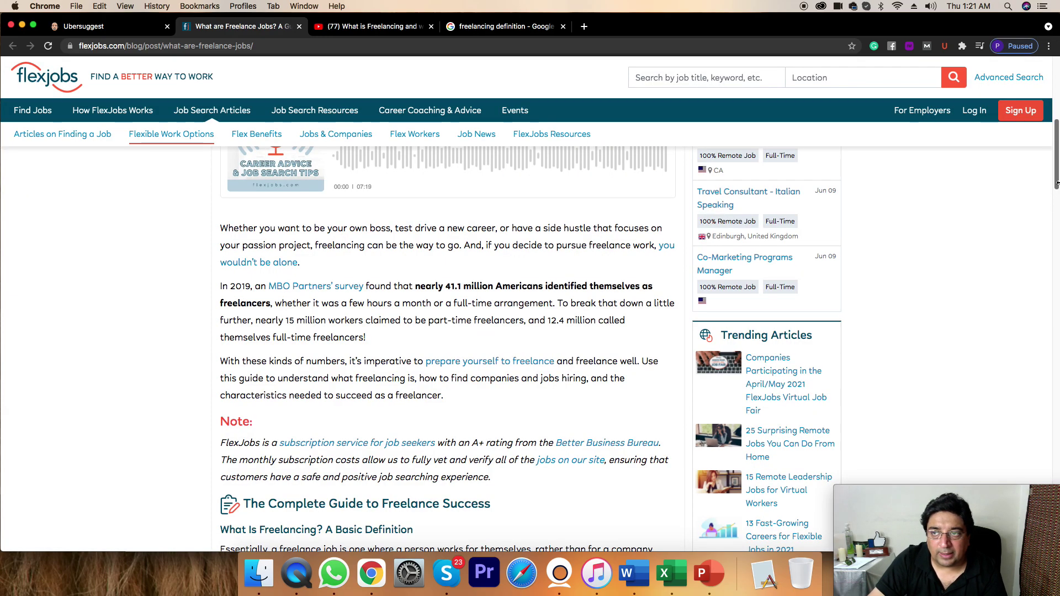
{"action": "left_click_drag", "start_coordinate": [1056, 183], "coordinate": [1049, 213]}
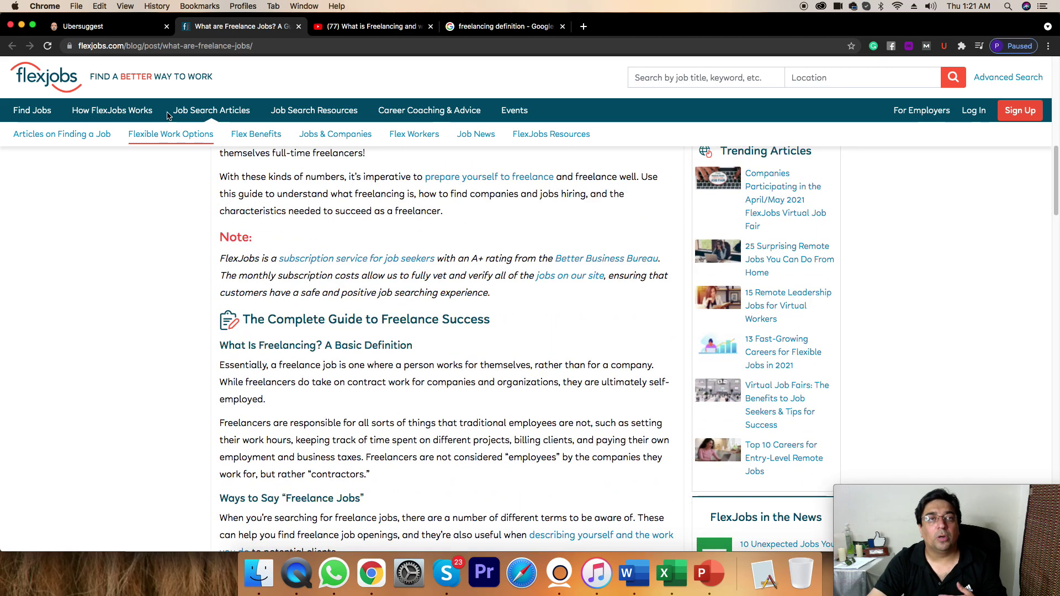
{"action": "left_click", "coordinate": [98, 29]}
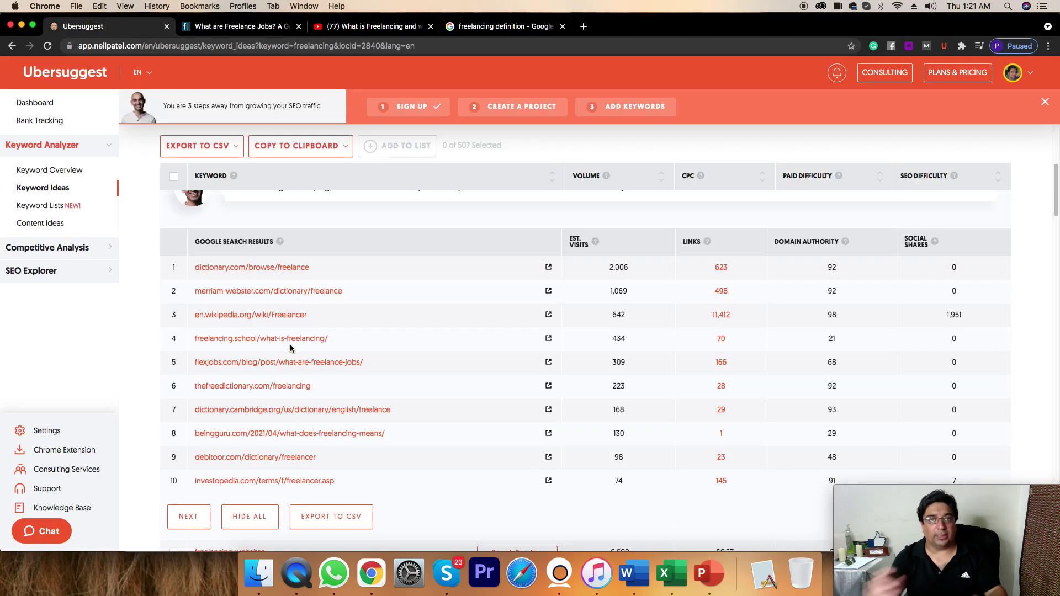